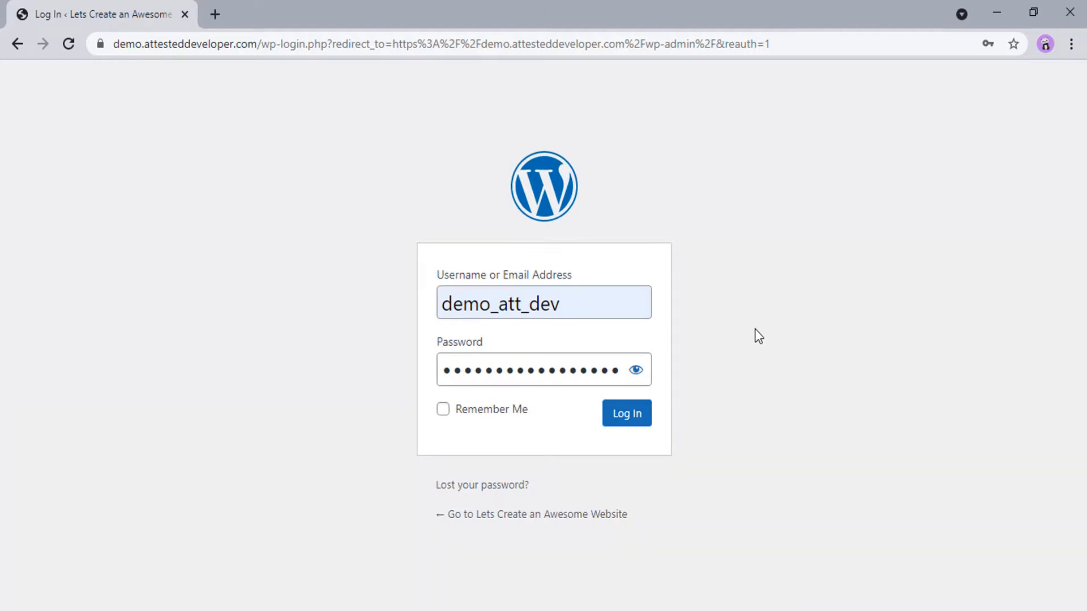
Log in to the WordPress site admin with the entered credentials
click(641, 419)
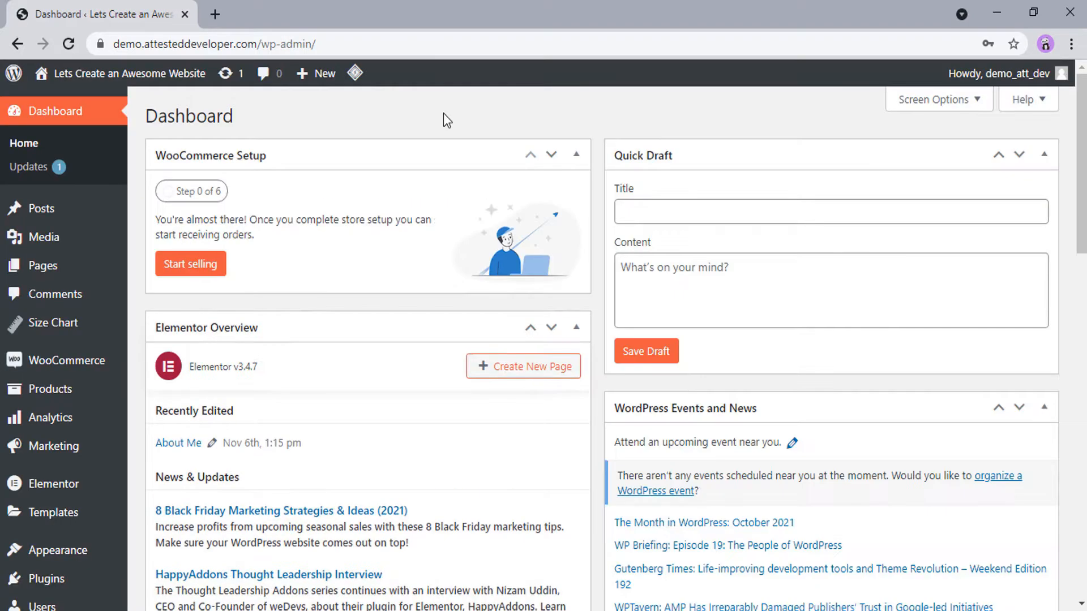
mouse_move(43, 266)
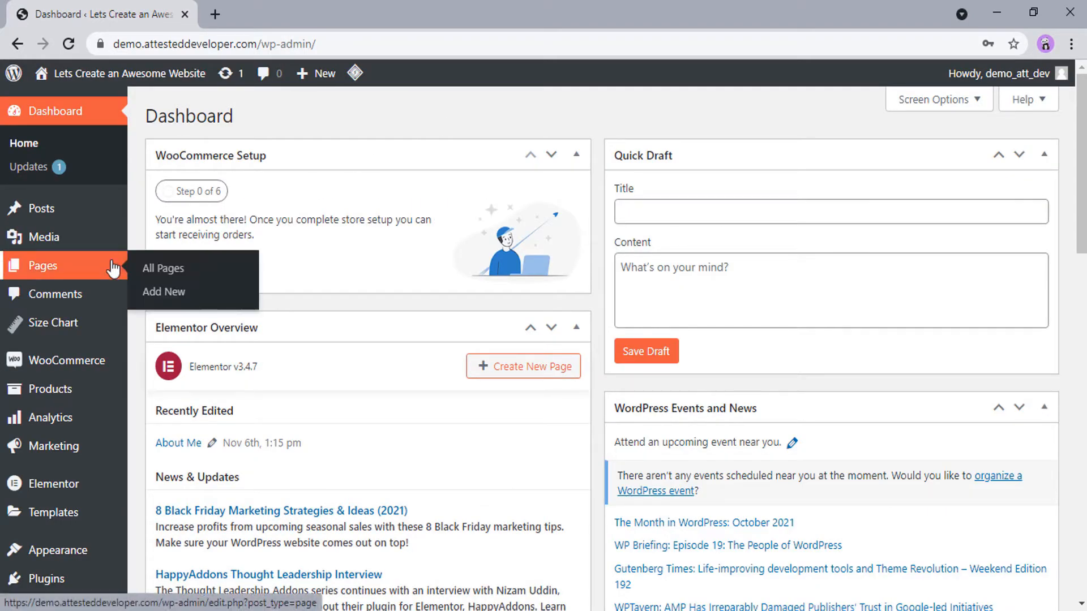
Create a new page titled About Me and paste in the Lorem Ipsum content with the wolf image
click(170, 293)
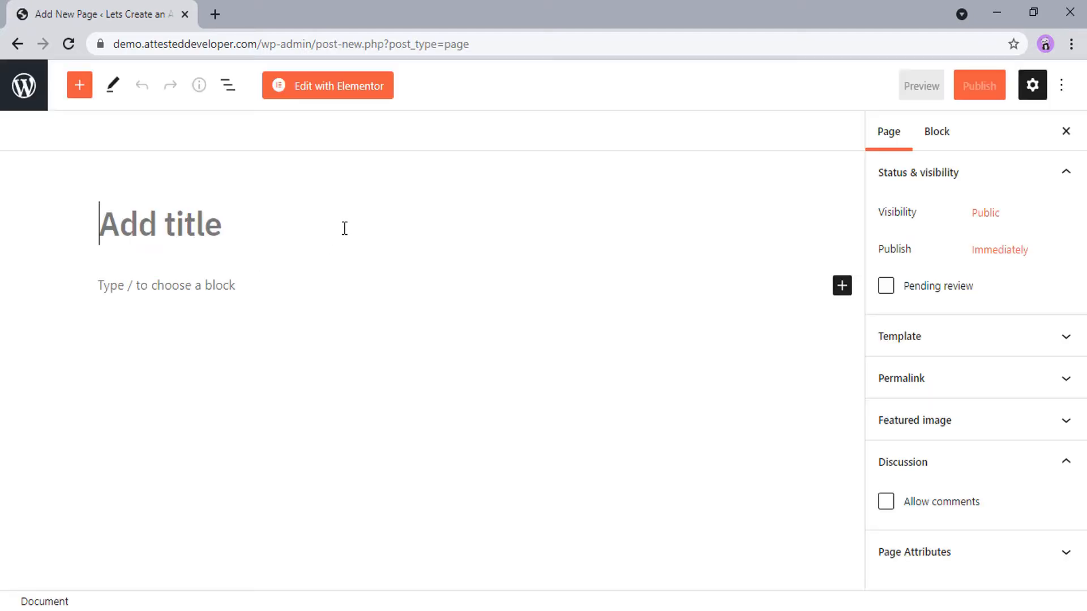
text(About Me)
text(What is Lorem Ipsum? Lorem Ipsum is simply dummy text of the printing and typesetting industry. Lorem Ipsum has been the industry's standard dummy text ever since the 1500s, when an unknown printer took a galley of type and scrambled it to make a type specimen book. It has survived not only five centuries, but also the leap into electronic typesetting, remaining essentially unchanged. It was popularised in the 1960s with the release of Letraset sheets containing Lorem Ipsum passages, and more recently with desktop publishing software like Aldus PageMaker including versions of Lorem Ipsum)
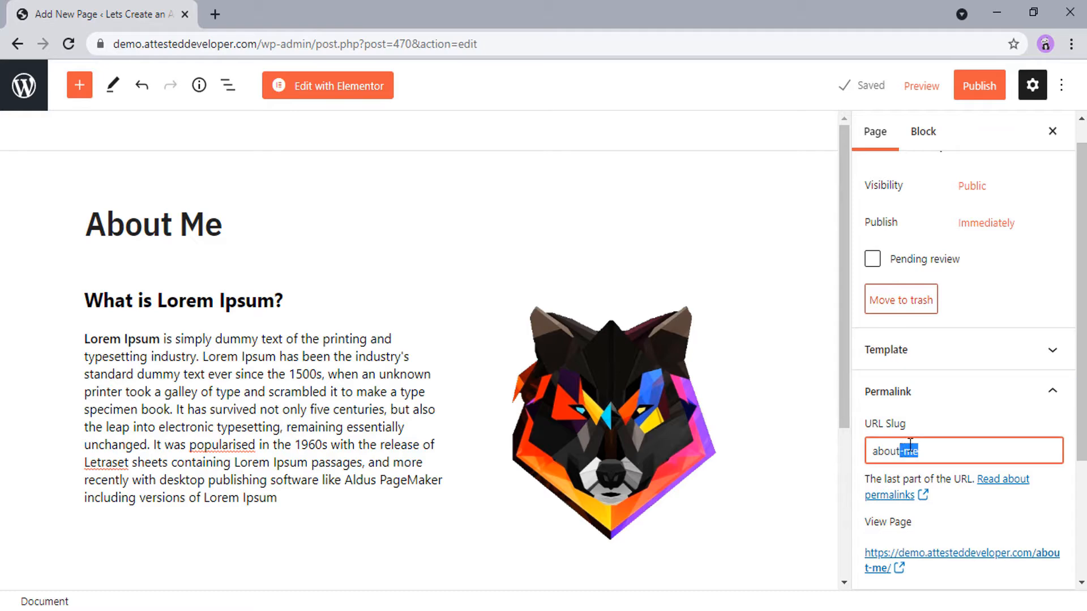
text(us)
Preview the About Me page in a new tab and return to the editor
click(922, 86)
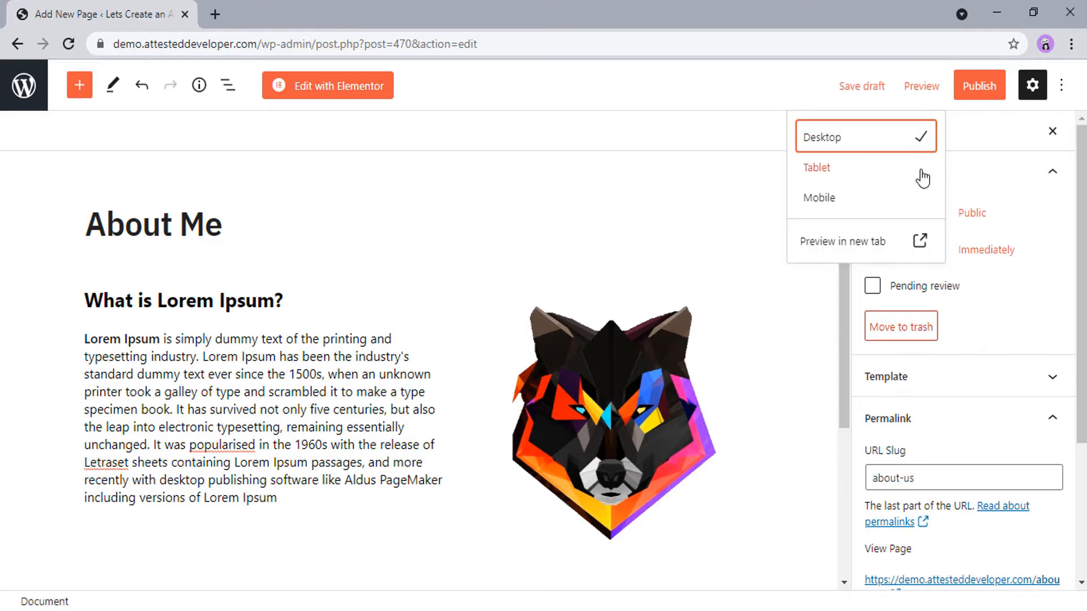
click(920, 241)
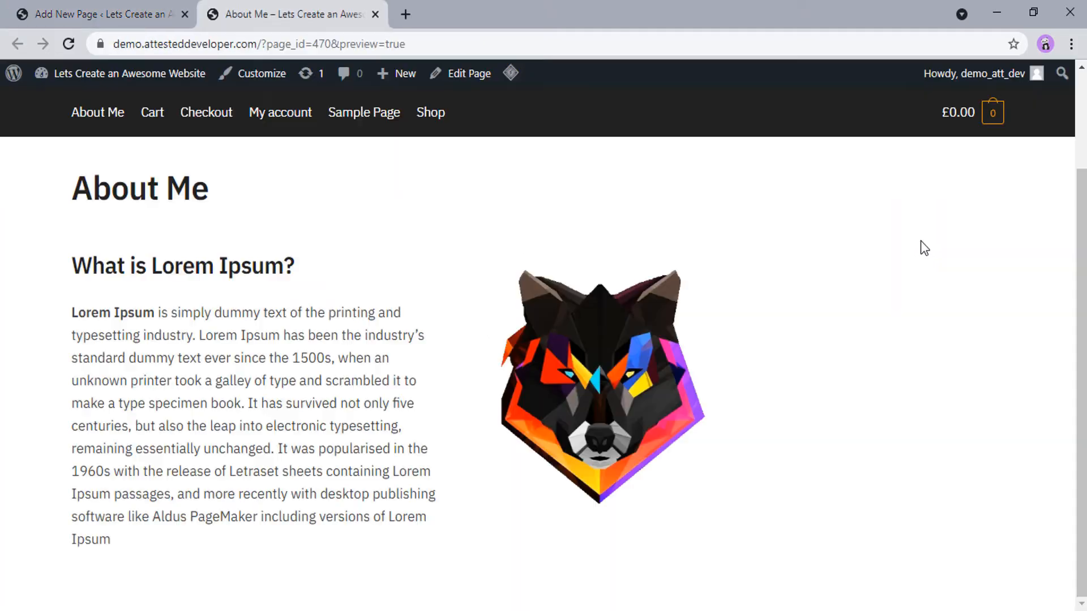
click(149, 14)
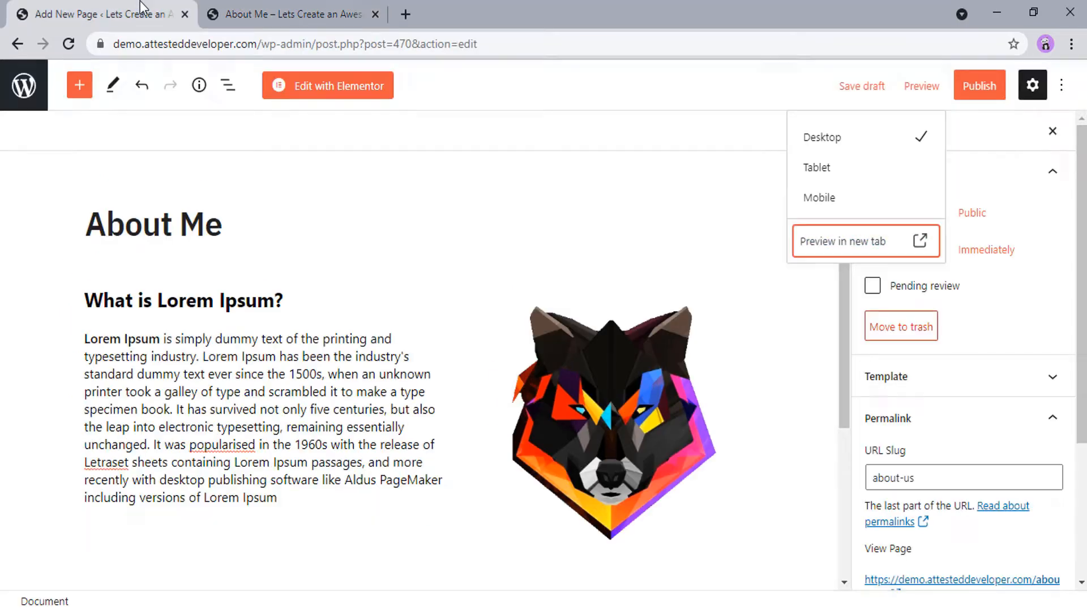
click(761, 265)
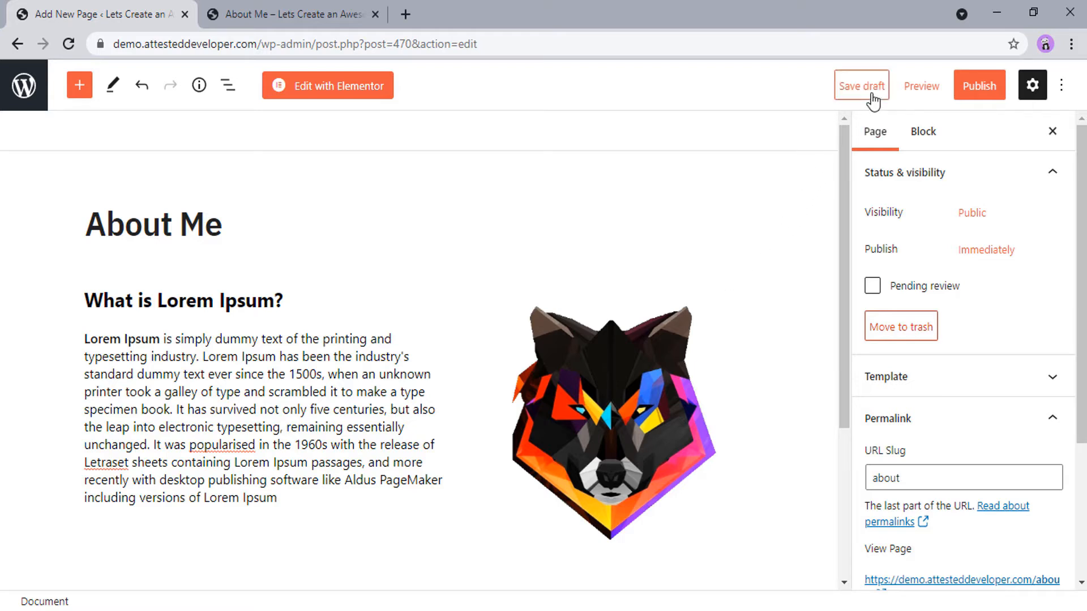
Save the About Me page as a draft and start publishing it
click(862, 86)
click(979, 85)
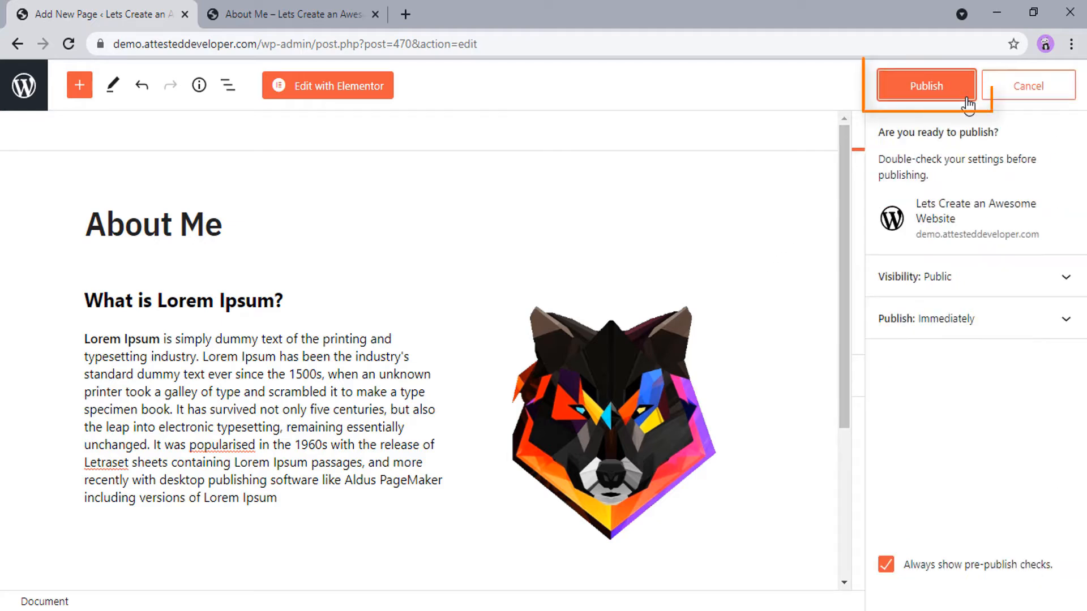
Confirm publishing, then move the duplicate About Me page to the Trash via Bulk actions
click(967, 96)
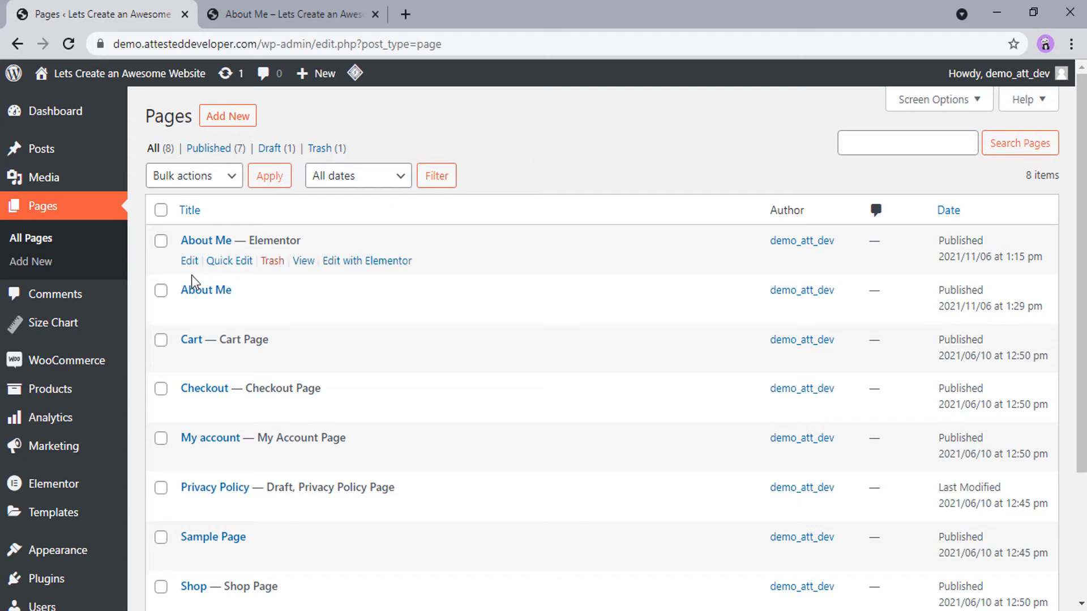
click(160, 289)
click(194, 176)
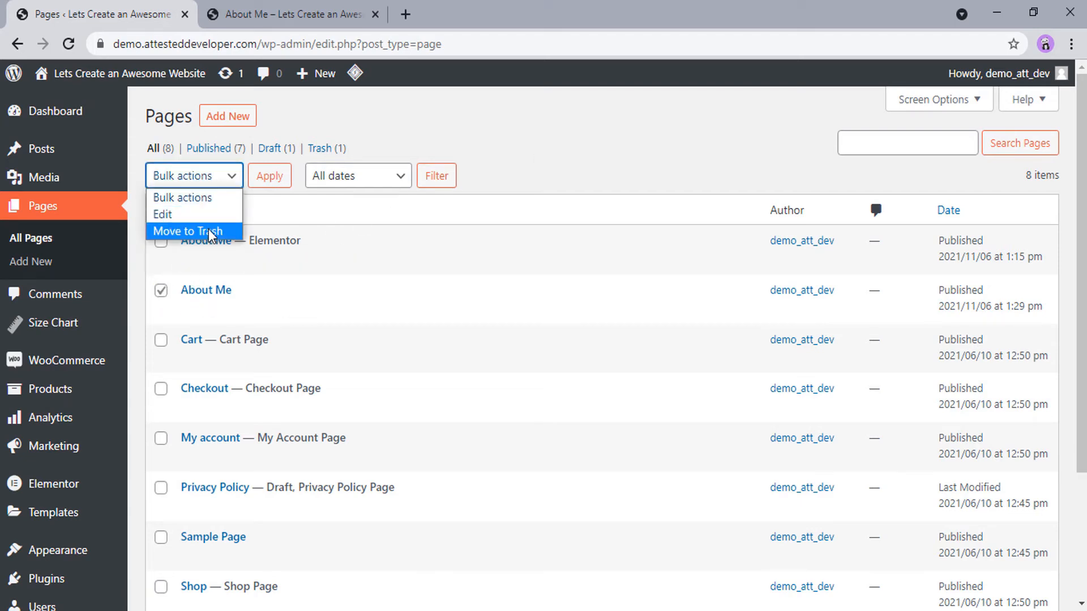
click(190, 230)
click(269, 176)
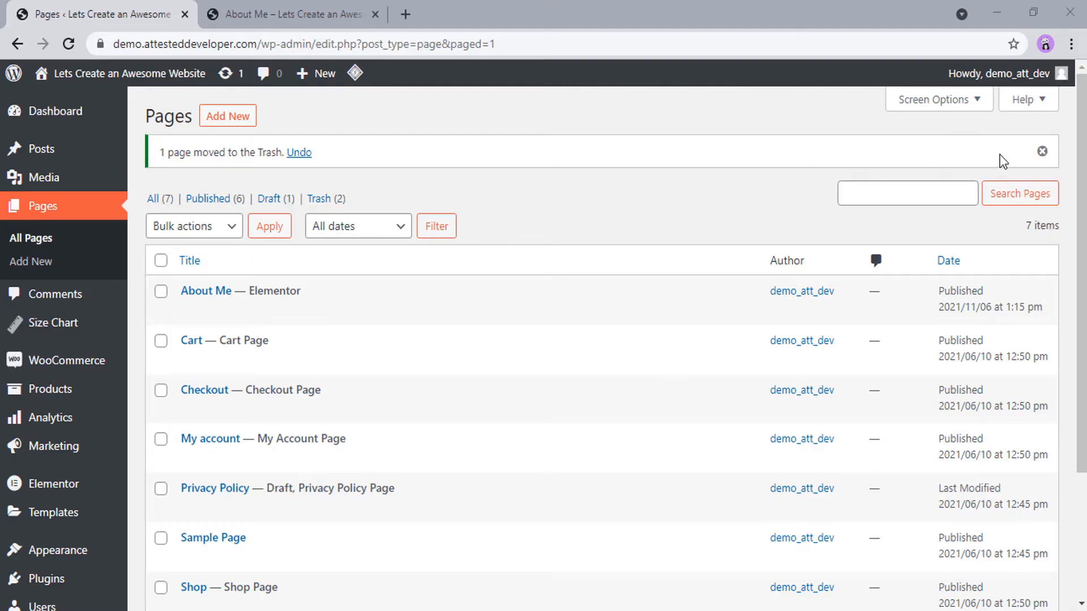
click(1042, 151)
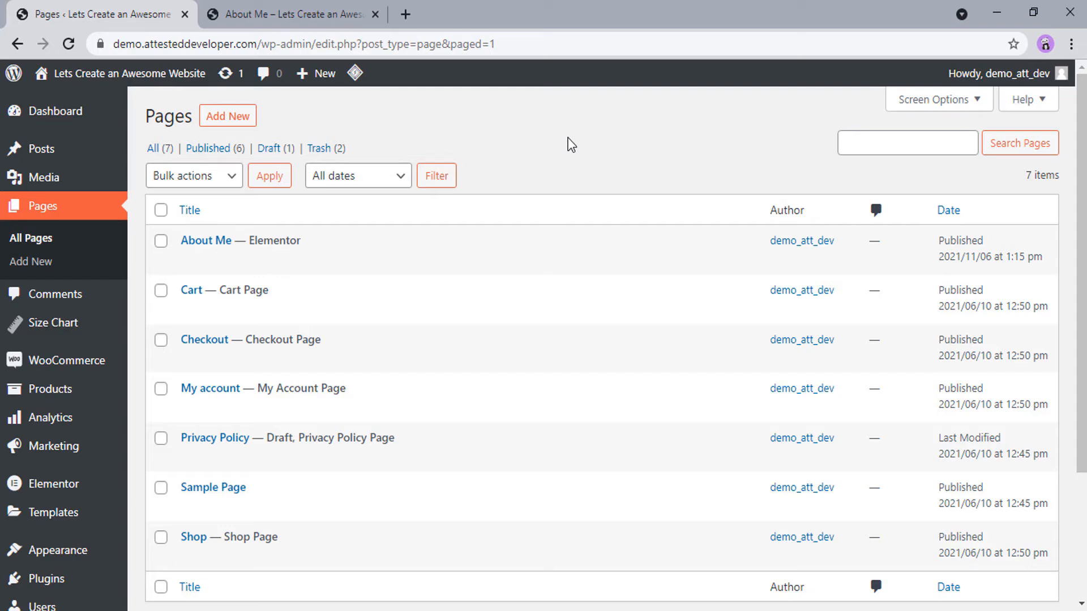
scroll(571, 145, down, 3)
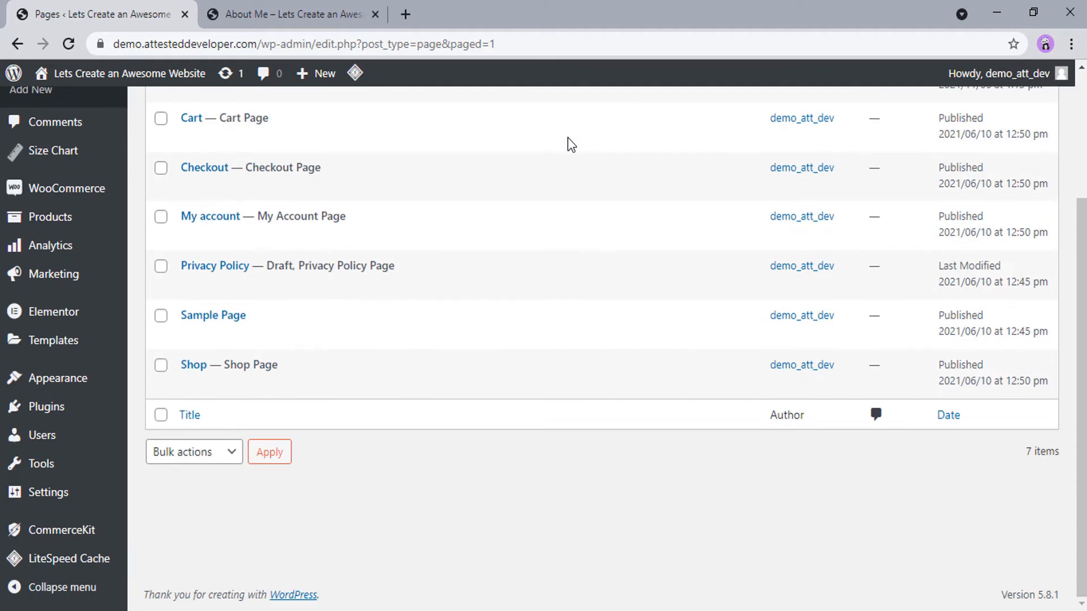
Search the plugin directory for Yoast Duplicate Post, install it and activate it
click(161, 432)
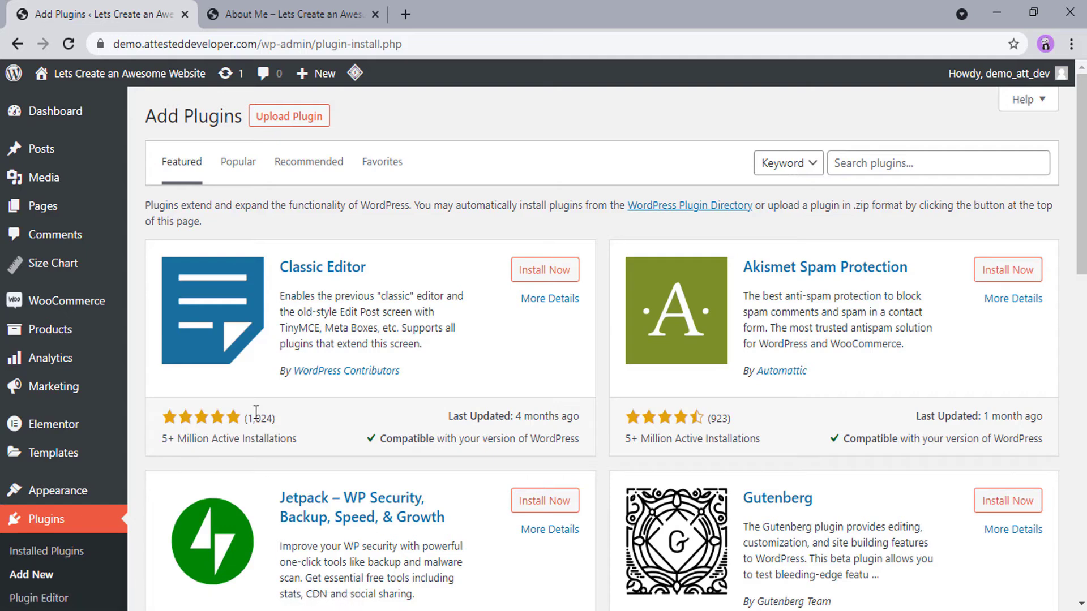
click(877, 163)
text(yoast duplicate post)
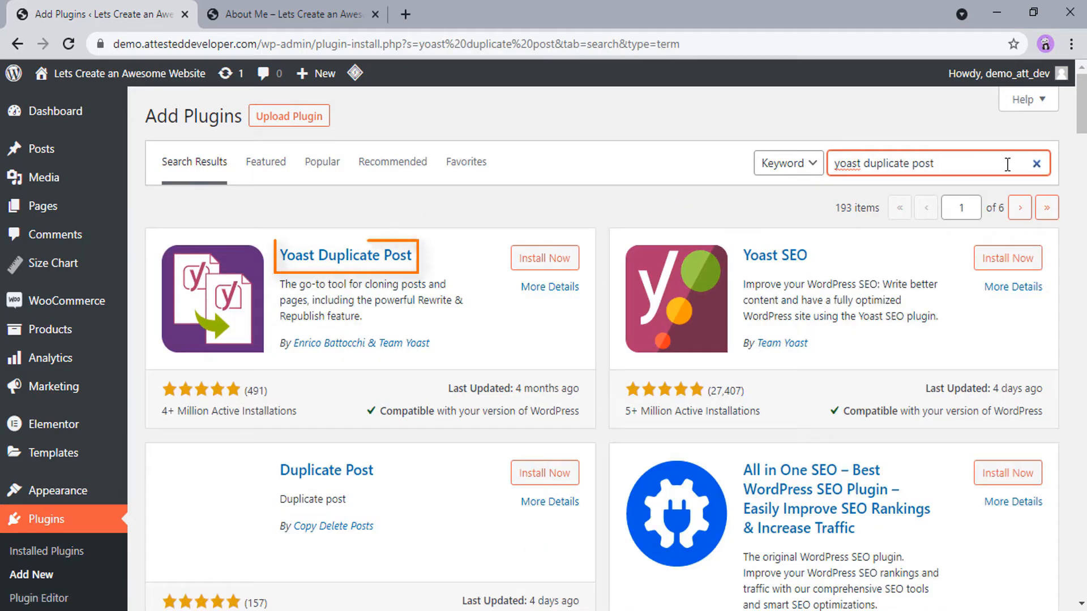
click(545, 258)
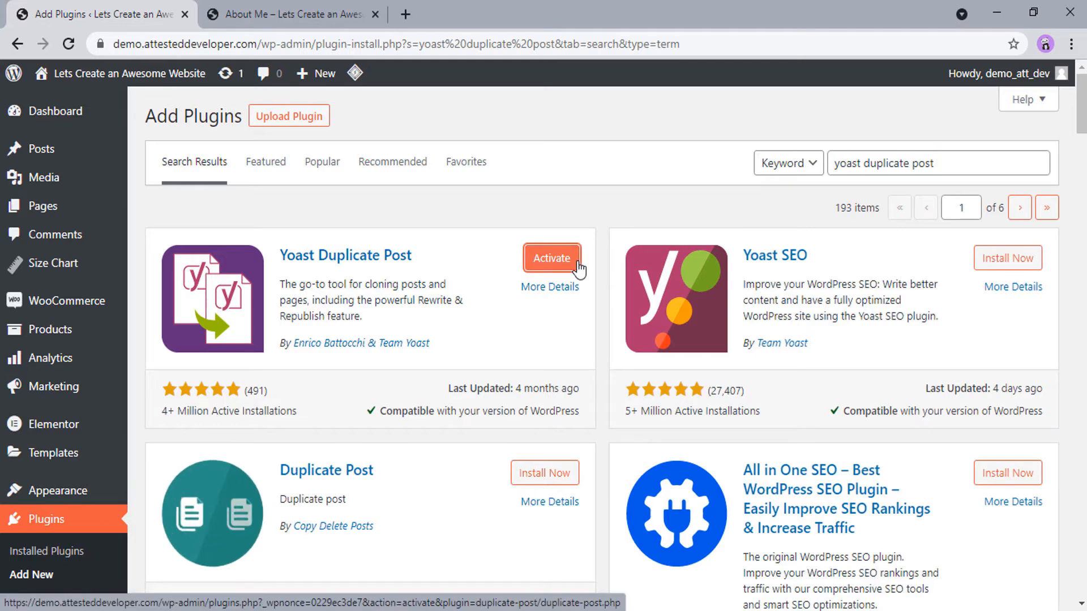
click(565, 259)
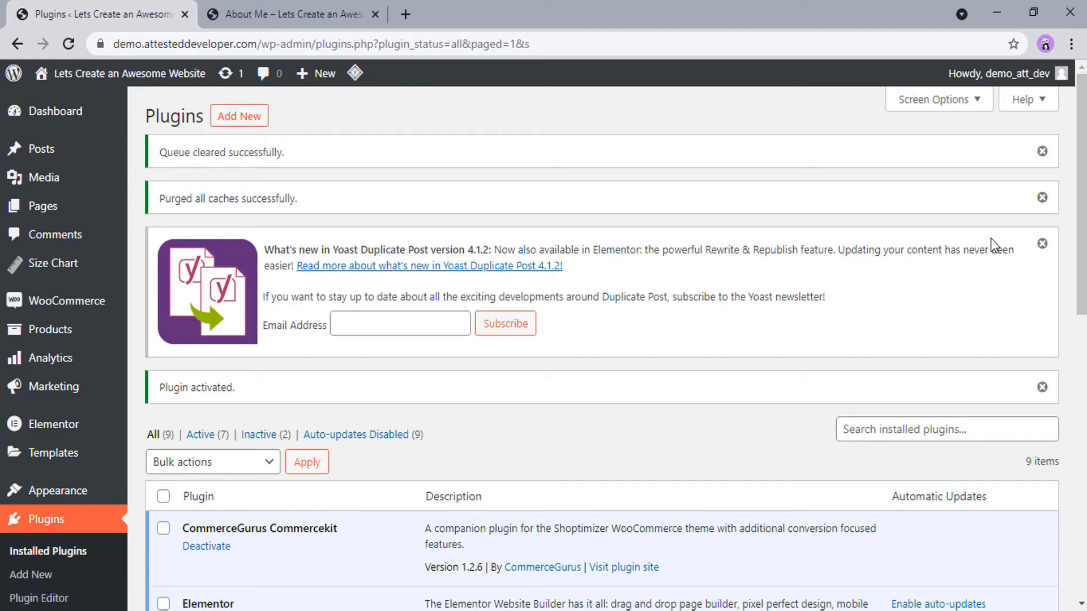
Dismiss the Yoast announcement, caches-purged and remaining admin notices
click(1041, 245)
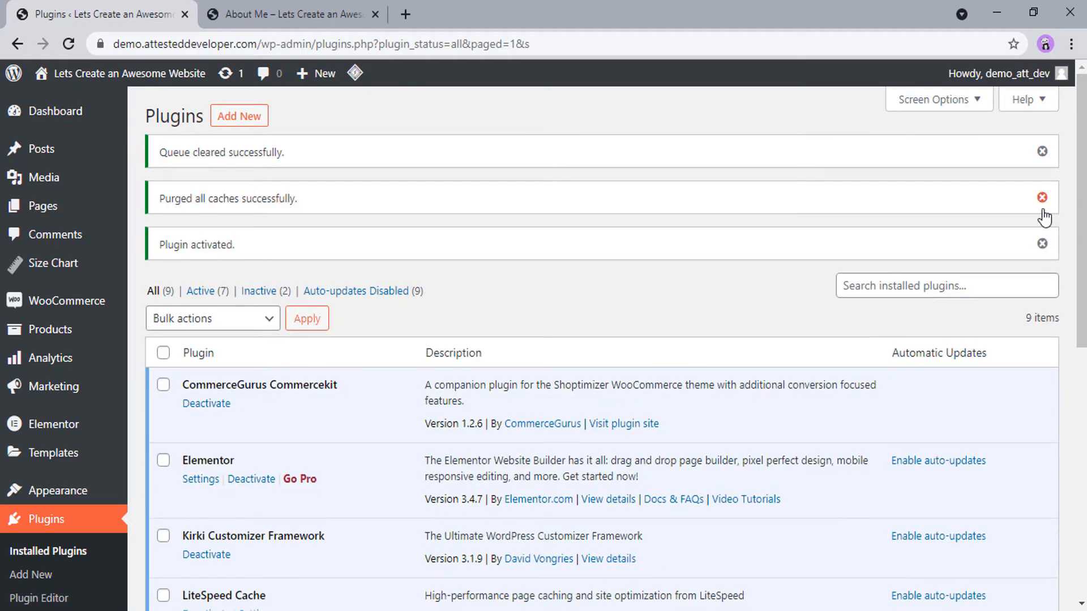
click(1041, 199)
click(1044, 153)
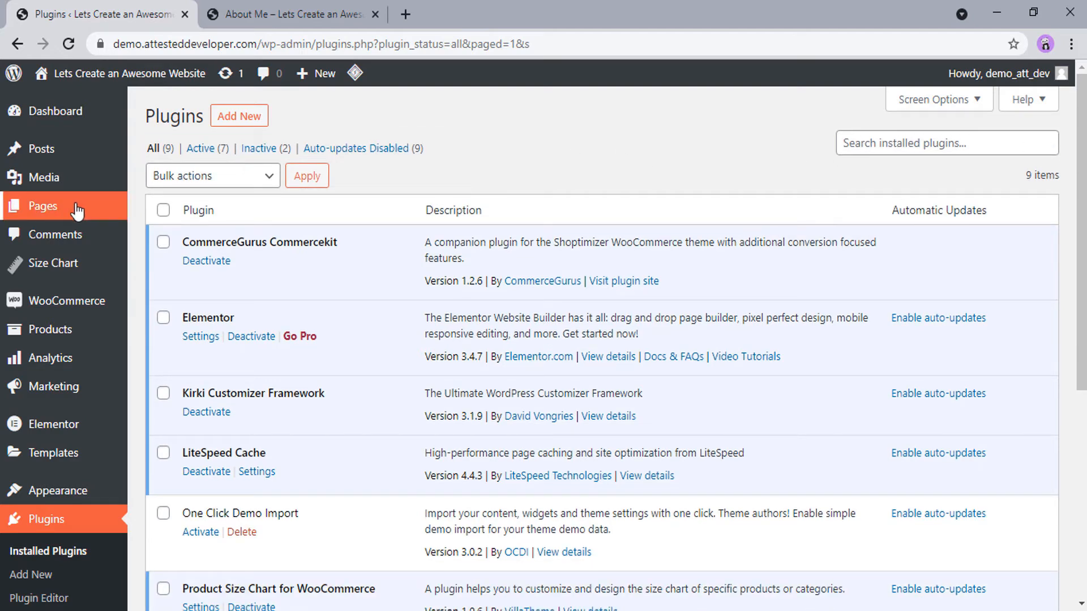
Clone the About Me and Sample Page pages using Bulk actions > Clone
mouse_move(44, 205)
click(163, 209)
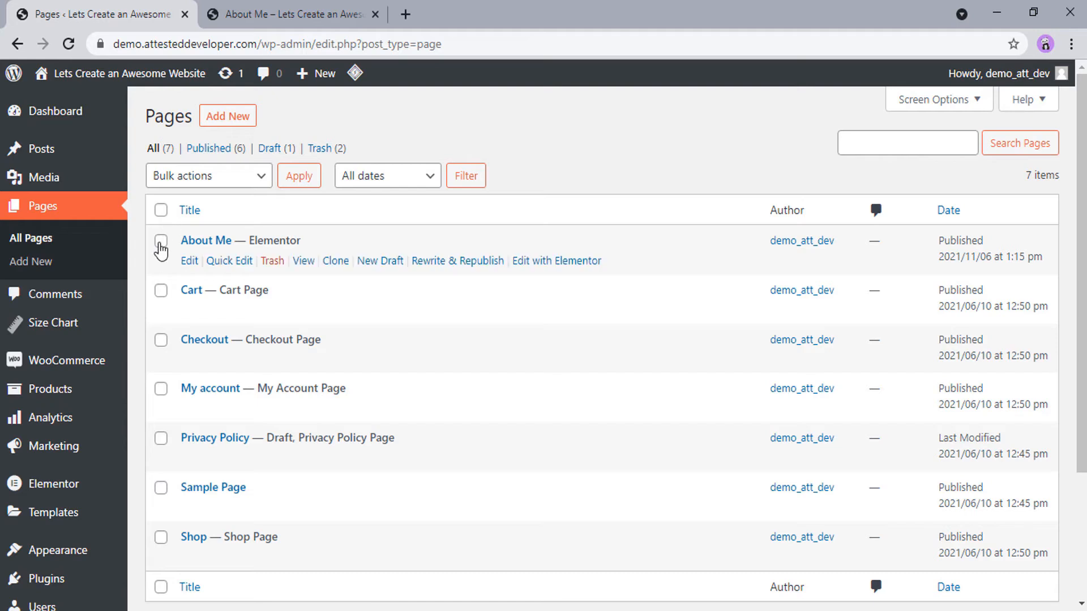
click(161, 243)
click(161, 488)
click(255, 176)
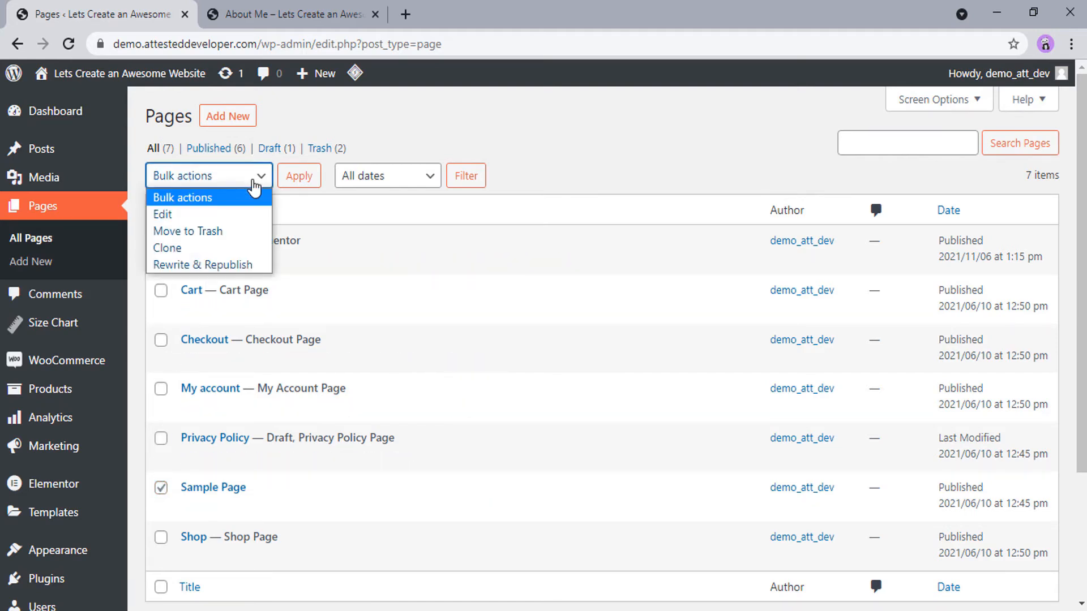
click(226, 249)
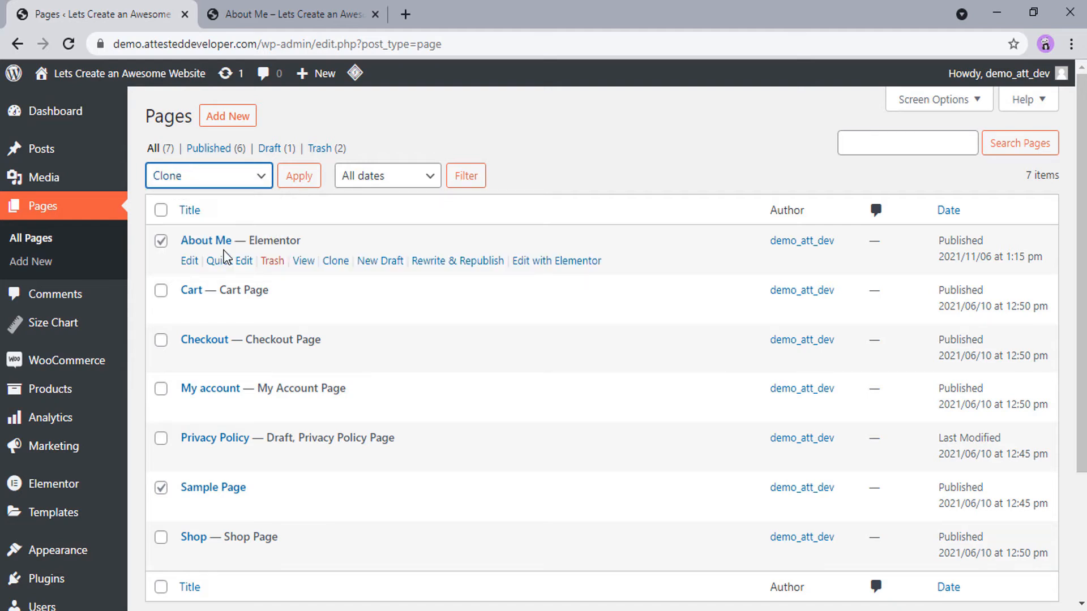
click(299, 176)
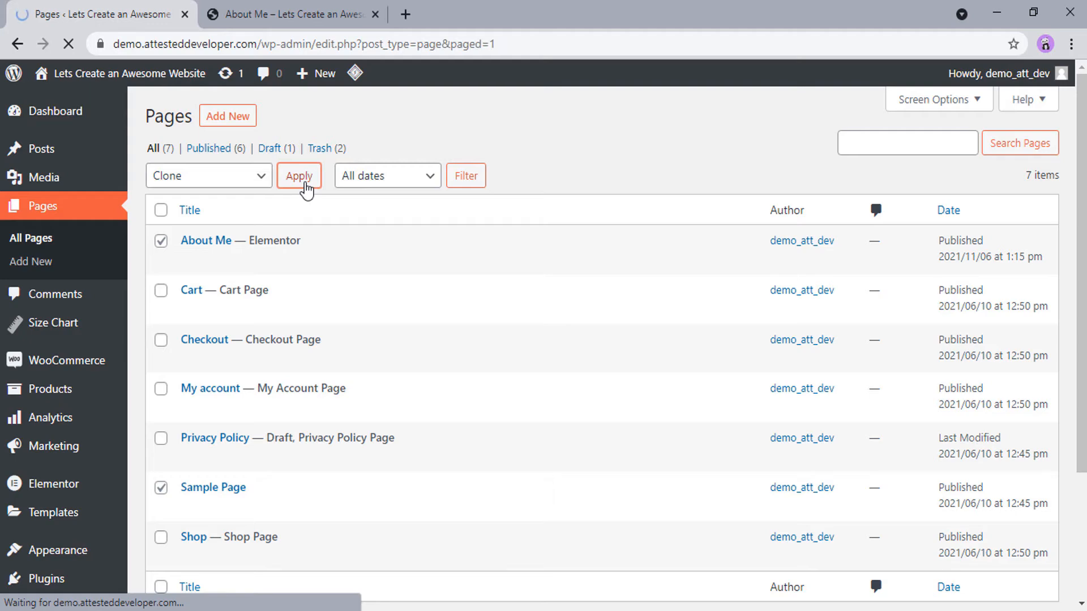
scroll(621, 184, down, 1)
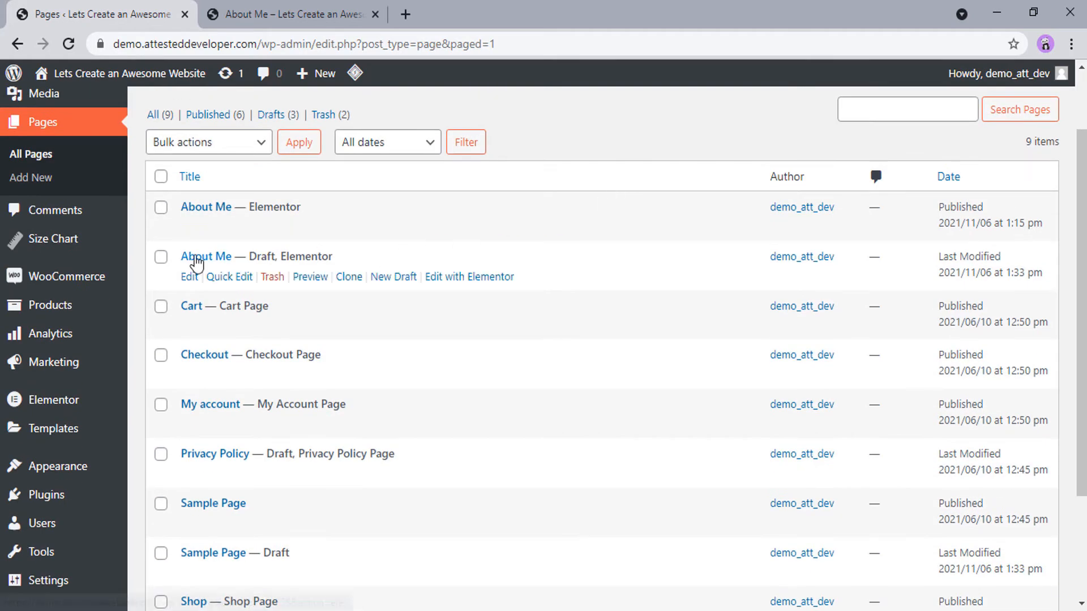
Move both copied draft pages to the Trash via Bulk actions
drag(345, 253, 179, 254)
scroll(306, 407, down, 2)
drag(293, 402, 182, 402)
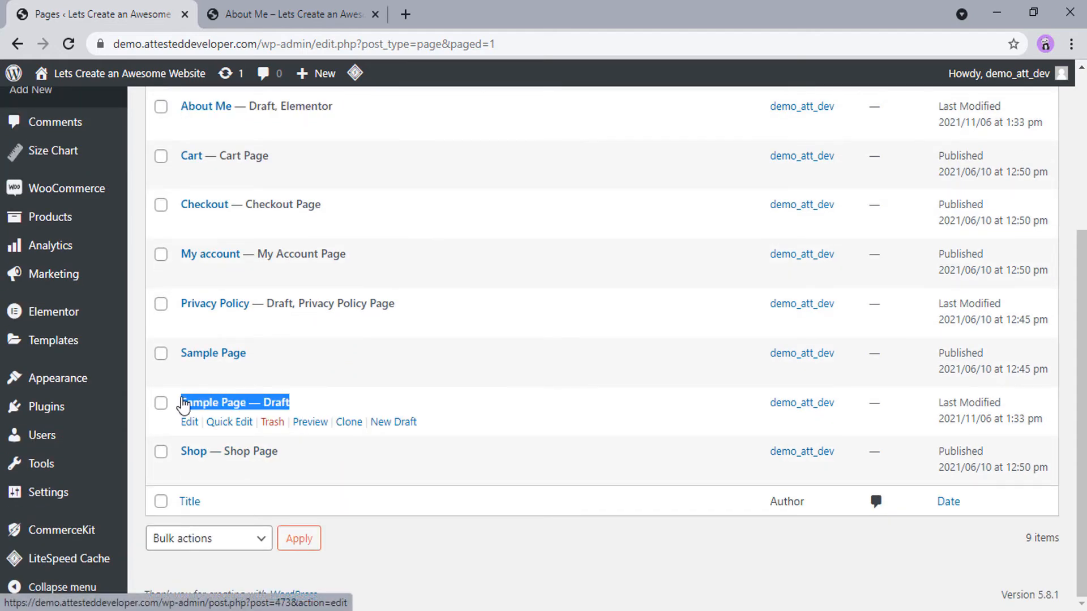
scroll(161, 403, up, 4)
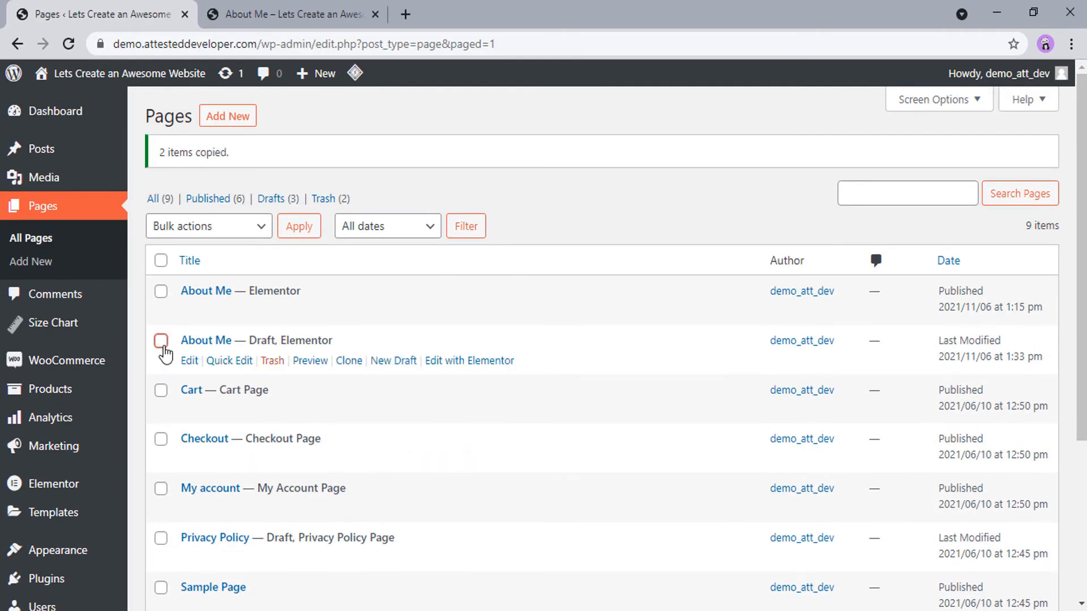
click(160, 341)
click(208, 225)
click(187, 282)
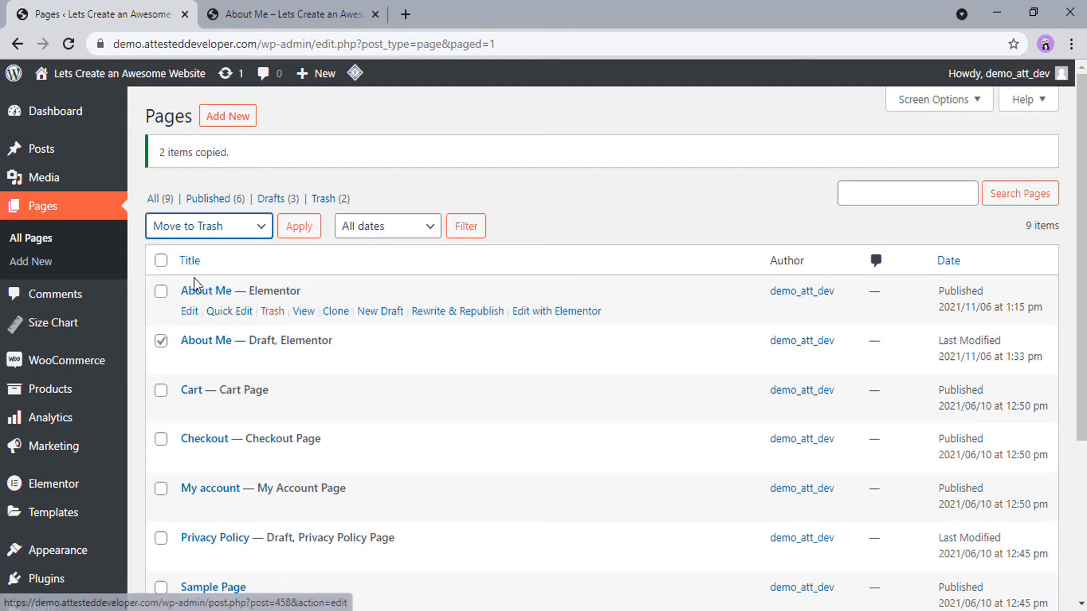
click(299, 226)
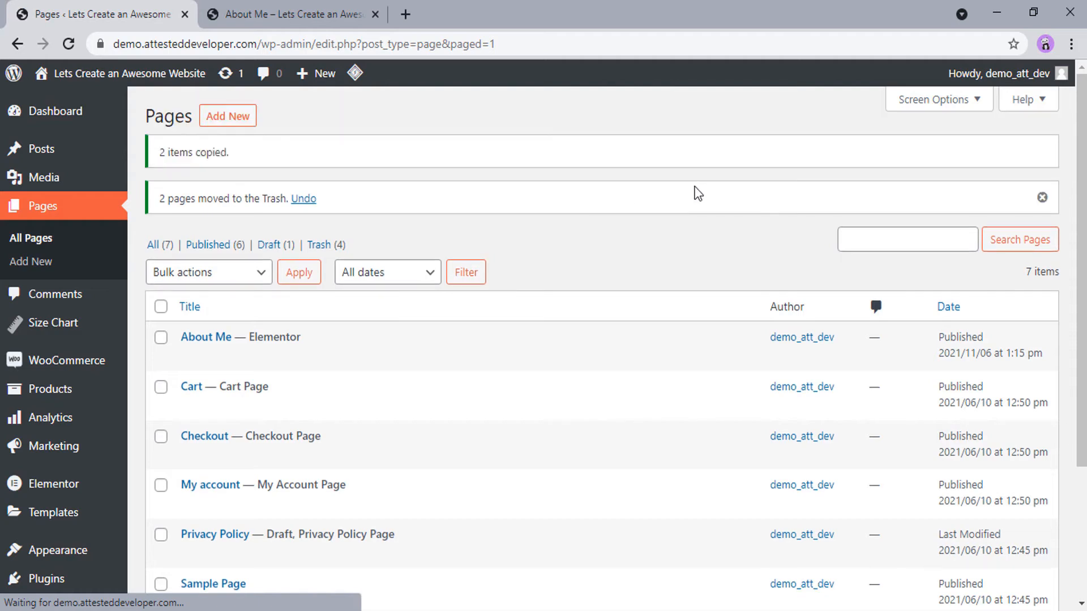
Search for the Starter Templates plugin, install it and activate it
click(1041, 197)
scroll(616, 193, down, 5)
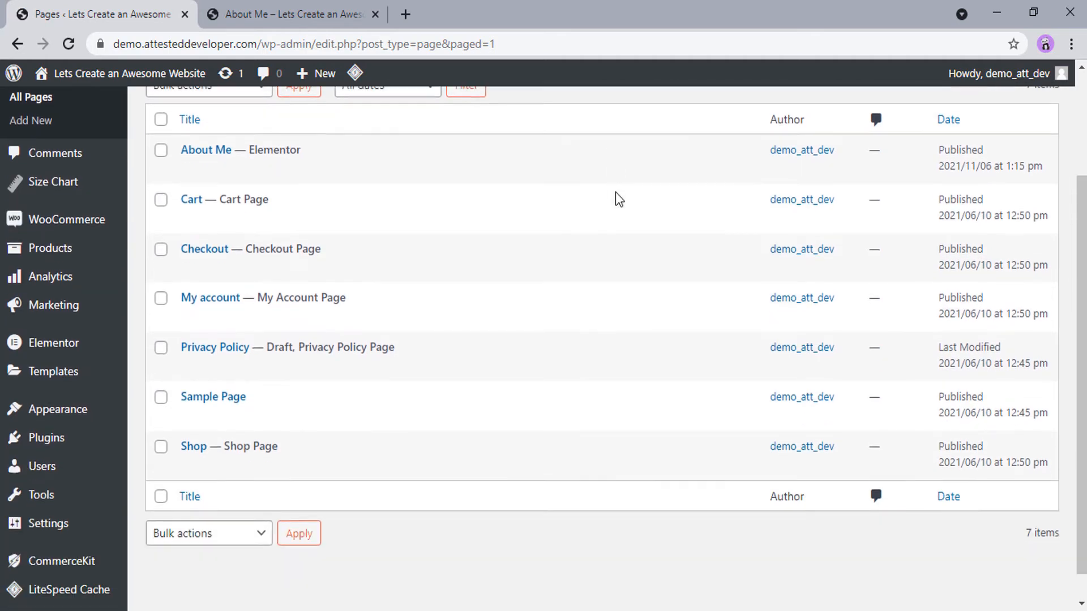
mouse_move(47, 579)
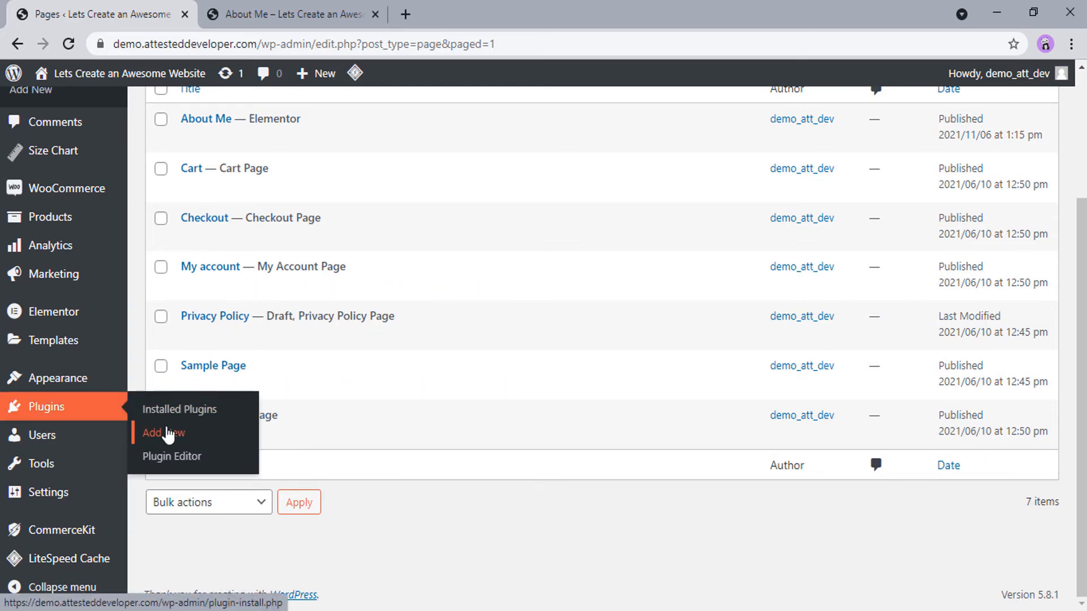
click(163, 434)
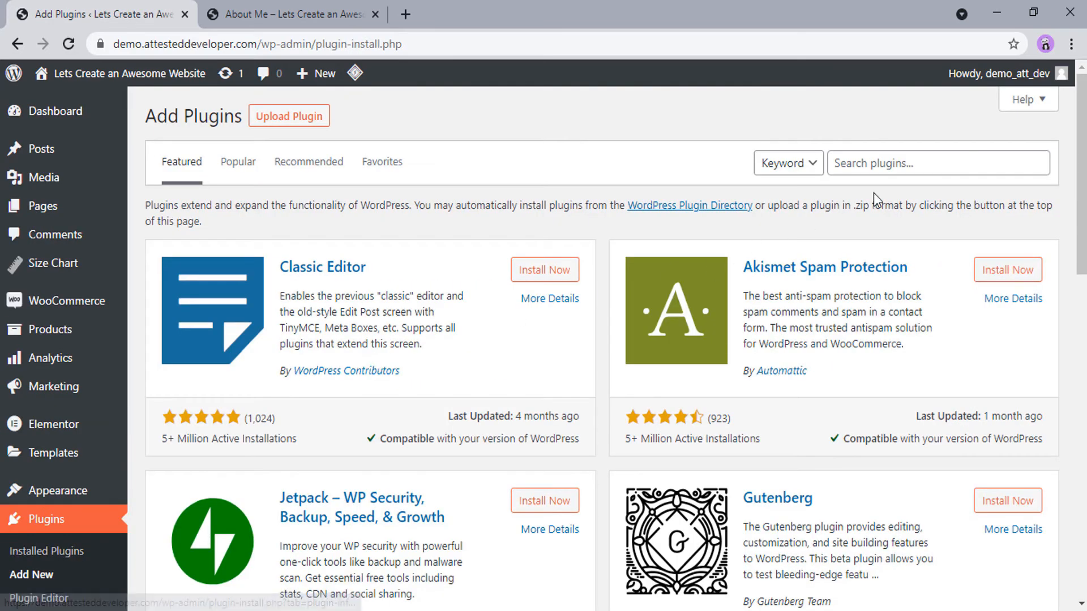
click(966, 163)
text(starter )
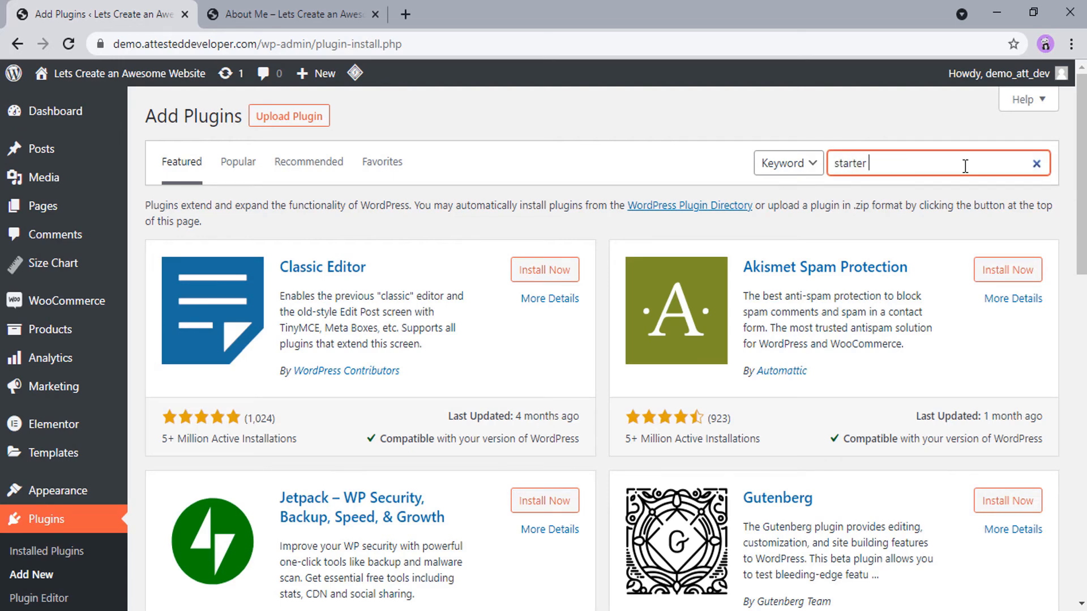
text(templates)
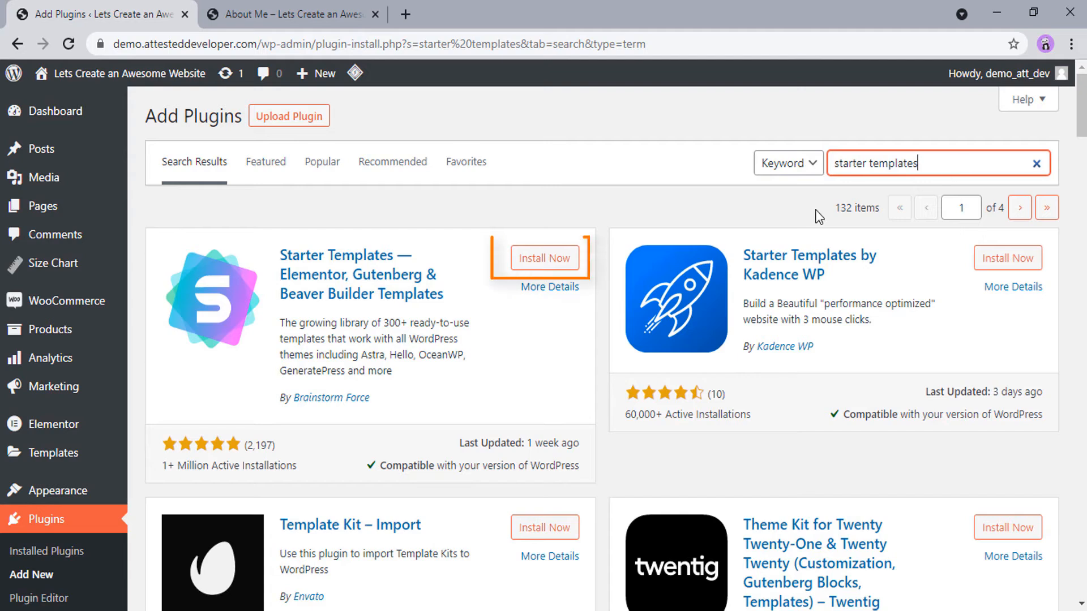
click(545, 258)
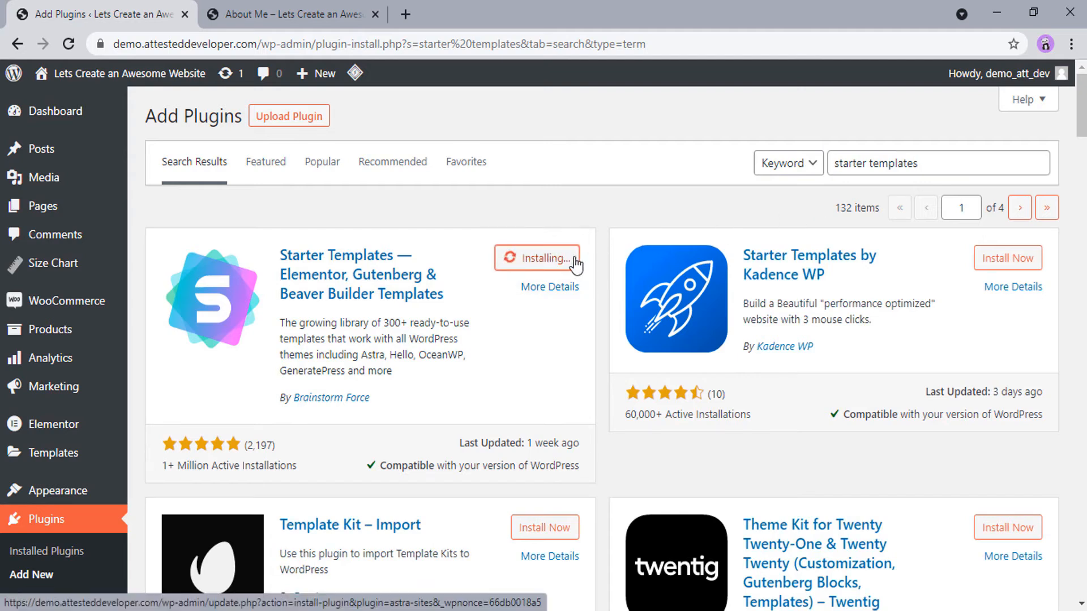
click(553, 259)
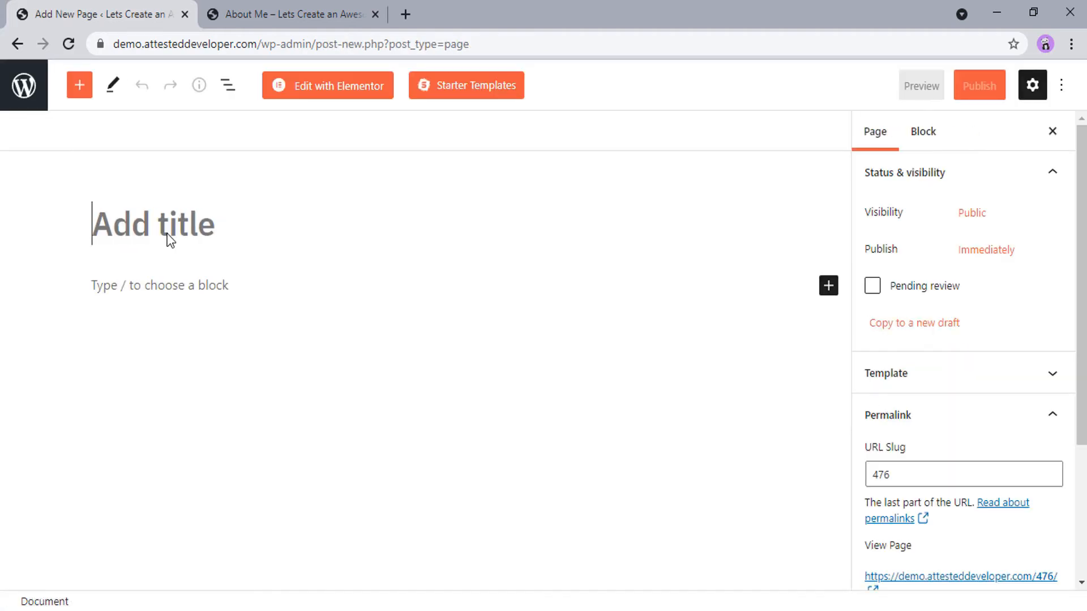
Title the page About Me and open the Public Speaker set in Starter Templates
click(169, 238)
text(About Me)
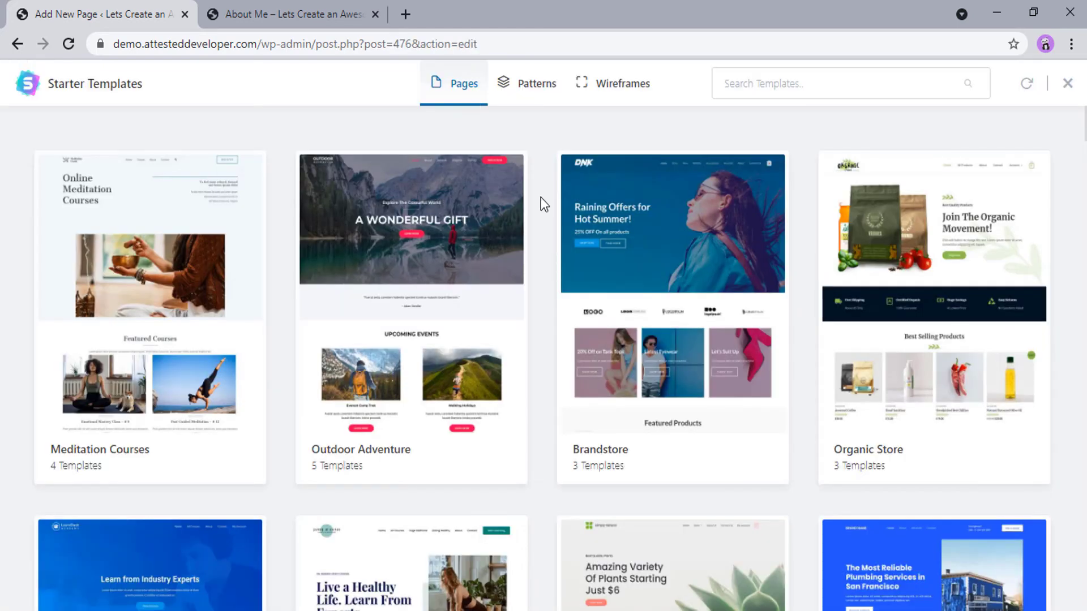
scroll(541, 197, down, 3)
scroll(540, 197, down, 3)
scroll(541, 197, down, 3)
scroll(541, 197, down, 2)
scroll(541, 197, down, 3)
click(209, 361)
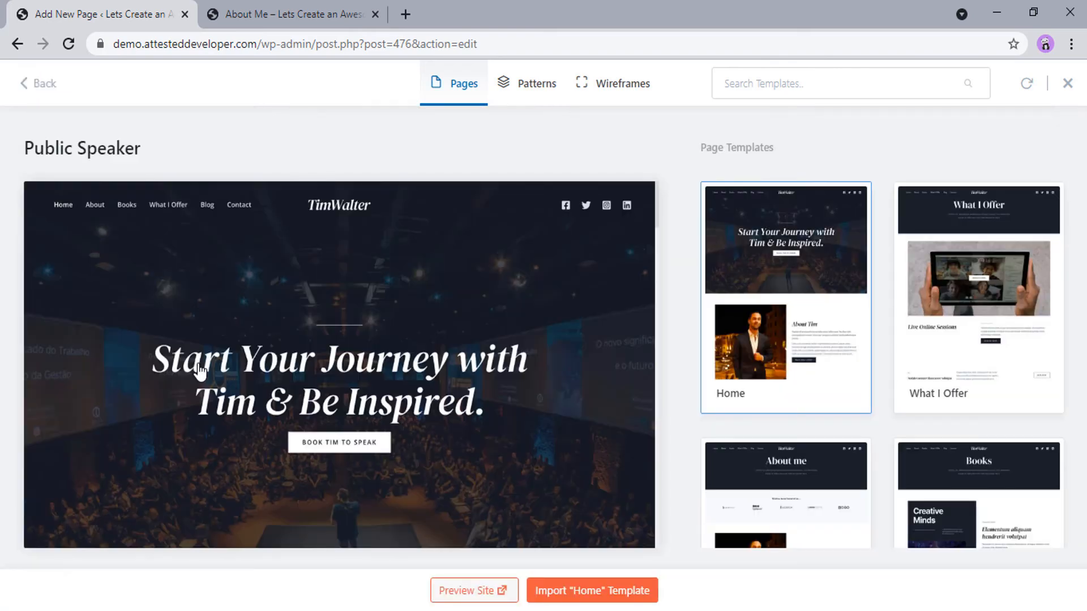
scroll(208, 361, down, 5)
scroll(209, 361, down, 5)
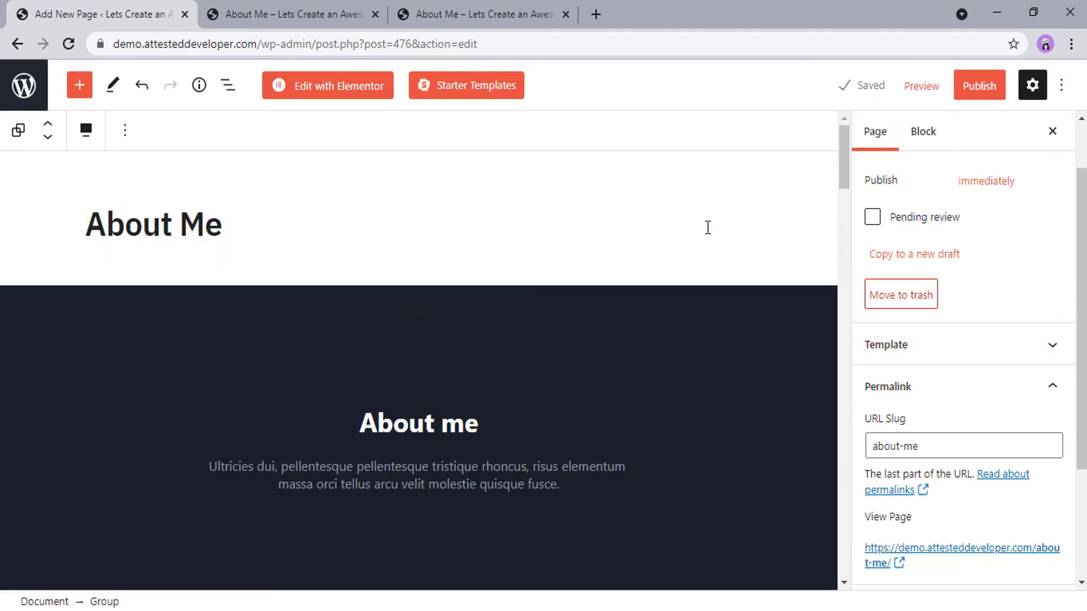
scroll(708, 228, down, 3)
Set the page template to Elementor Full Width and open a live preview in a new tab
click(947, 344)
click(963, 381)
click(963, 434)
click(922, 85)
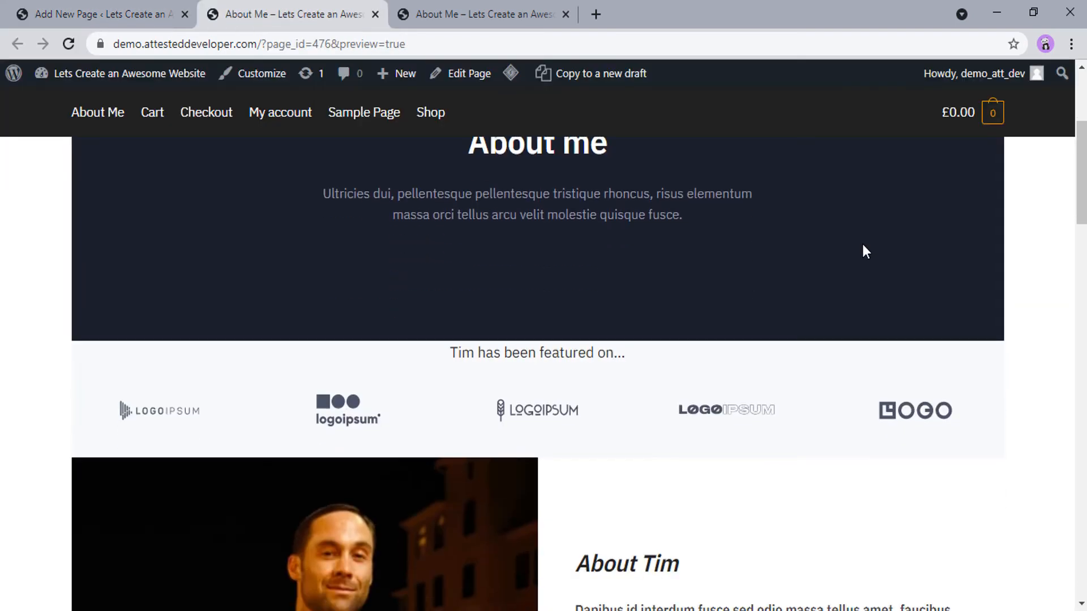
scroll(864, 250, down, 2)
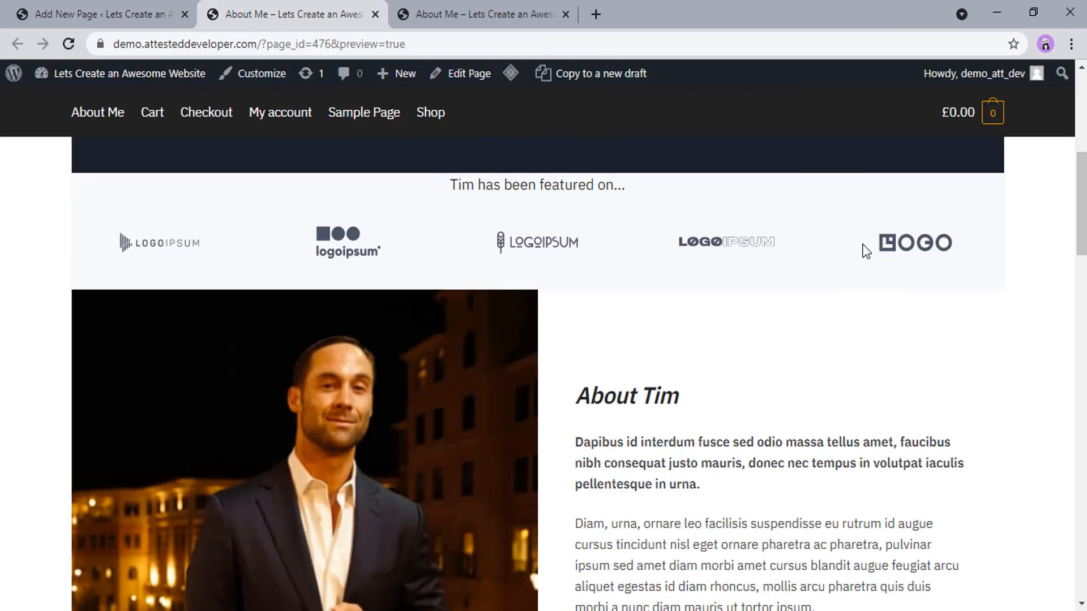
scroll(865, 251, down, 2)
scroll(865, 251, down, 2)
scroll(865, 251, down, 2)
scroll(864, 251, down, 1)
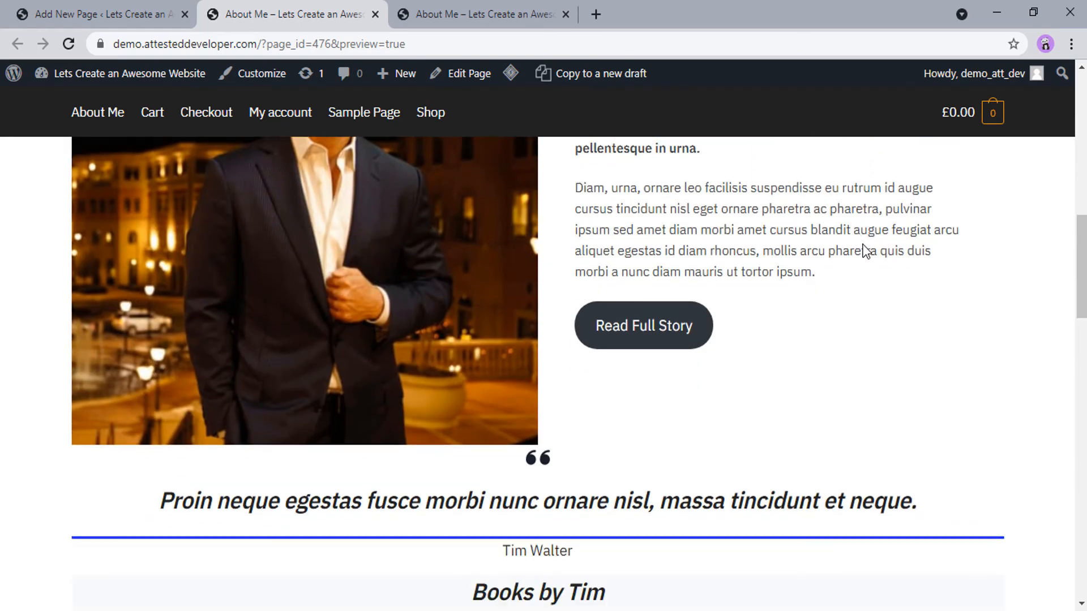
scroll(865, 250, down, 2)
scroll(864, 251, down, 2)
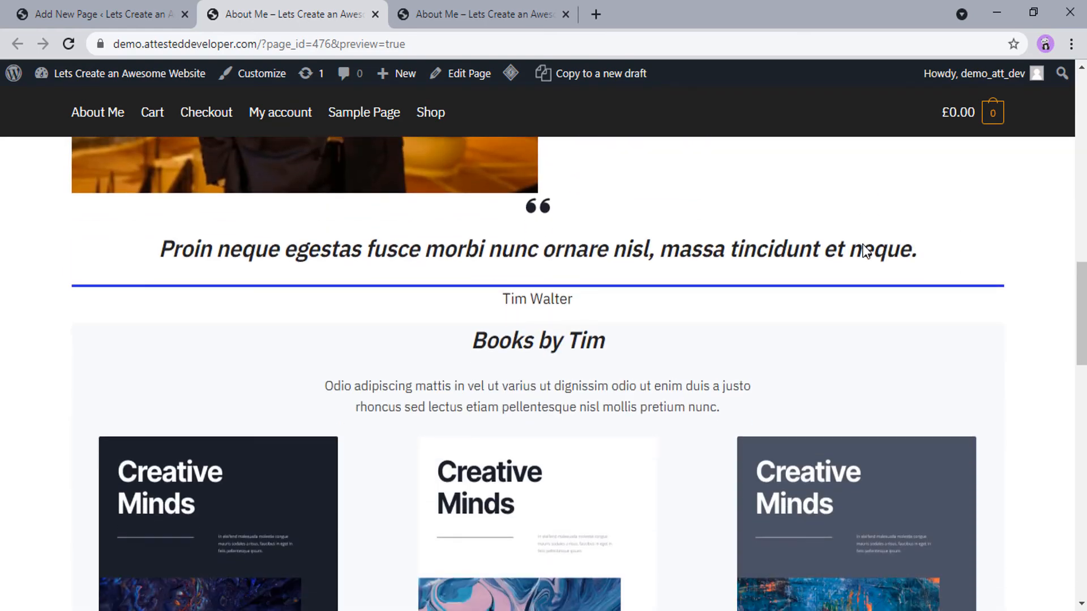
scroll(865, 251, up, 4)
scroll(865, 250, up, 3)
scroll(680, 254, up, 4)
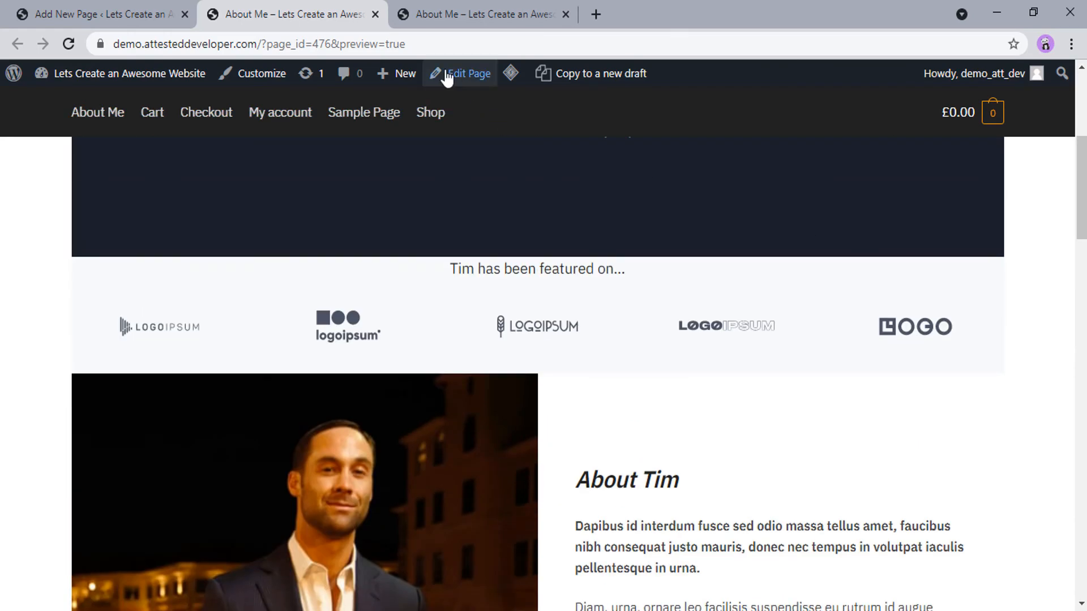